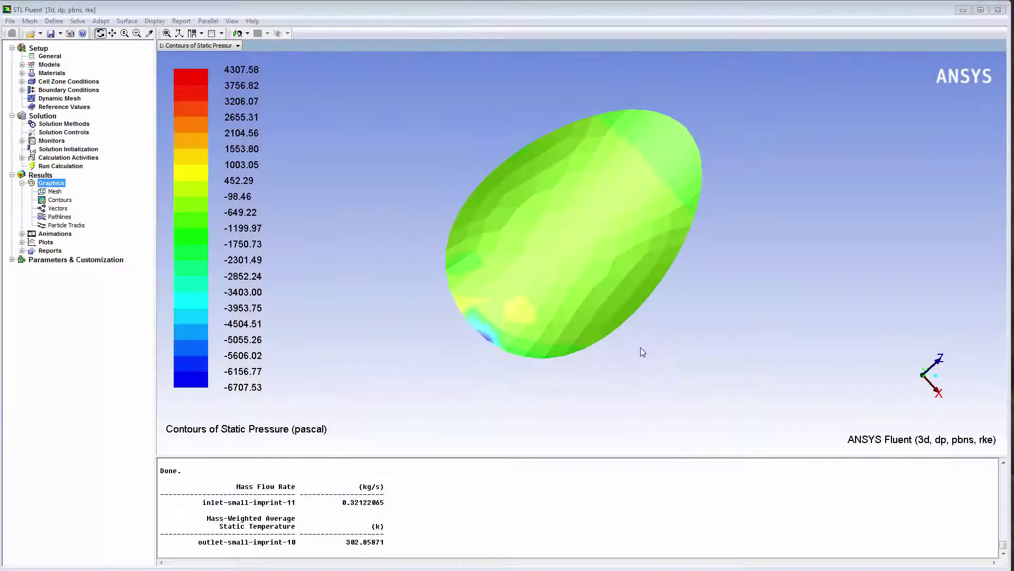
- Rotate the static pressure contour until the imprinted disc is seen almost edge-on
{"action": "left_click_drag", "start_coordinate": [640, 347], "coordinate": [429, 134]}
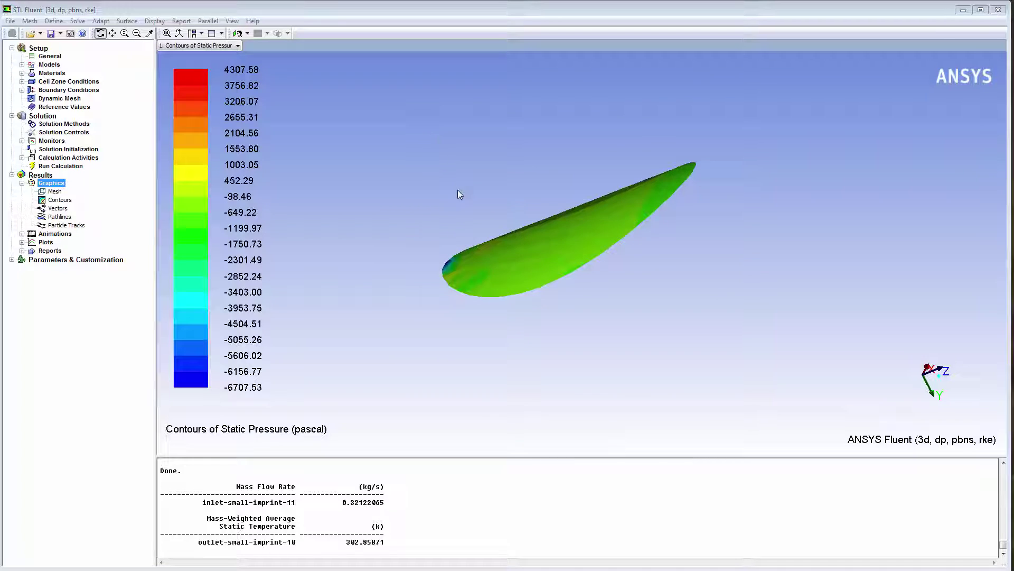
- Rotate the pressure contour view further around the pipe manifold
{"action": "left_click_drag", "start_coordinate": [458, 190], "coordinate": [816, 313]}
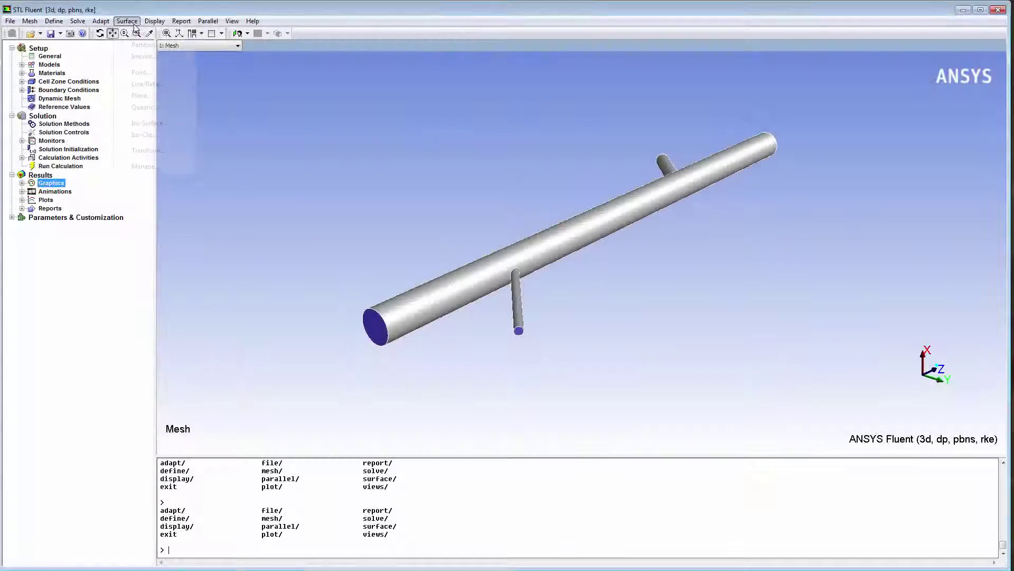
- Draw static temperature contours on plane-cross-sect and box-zoom onto the disc
{"action": "left_click", "coordinate": [127, 21]}
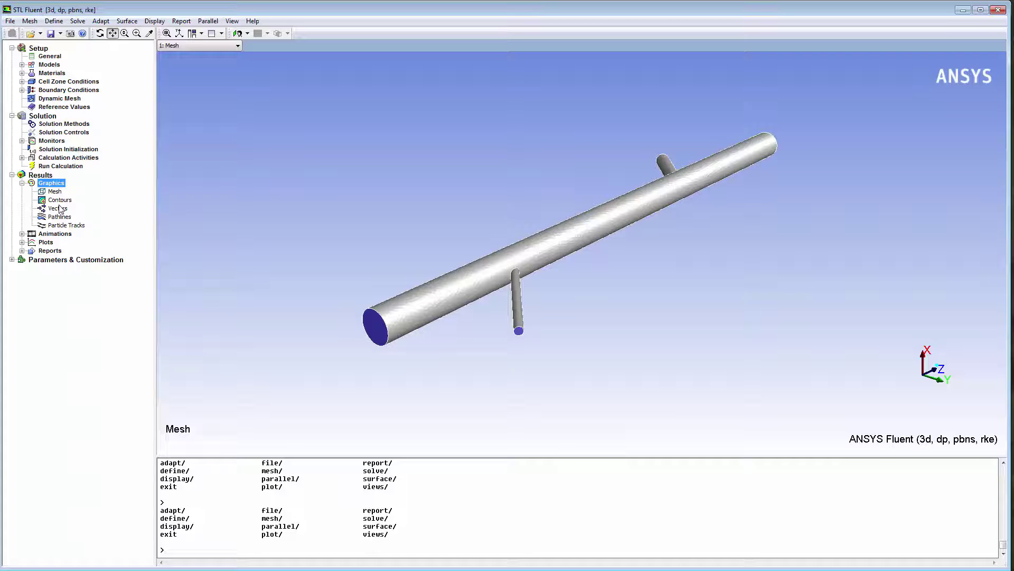
{"action": "double_click", "coordinate": [60, 201]}
{"action": "left_click", "coordinate": [252, 402]}
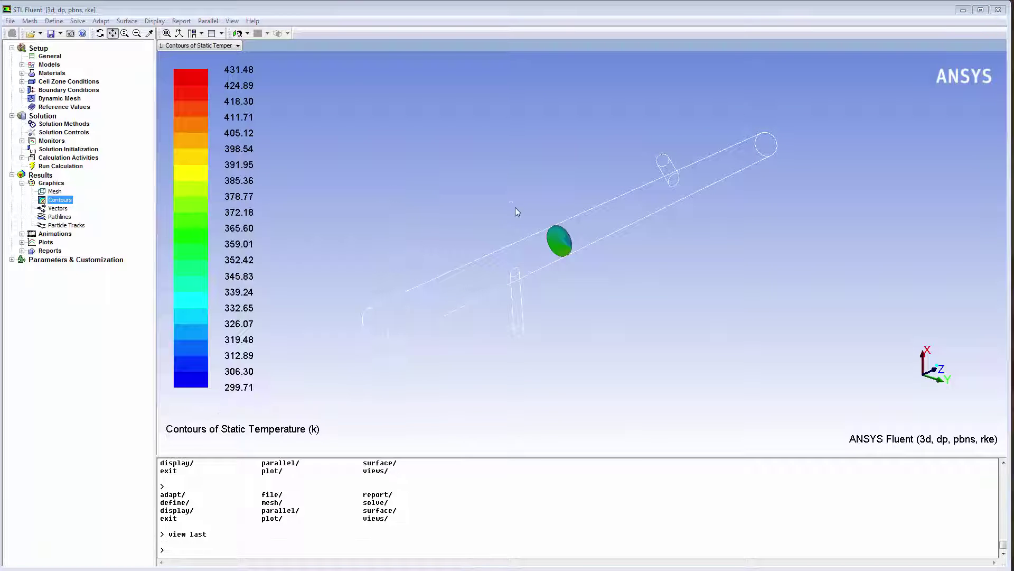
{"action": "middle_click_drag", "start_coordinate": [532, 214], "coordinate": [606, 278]}
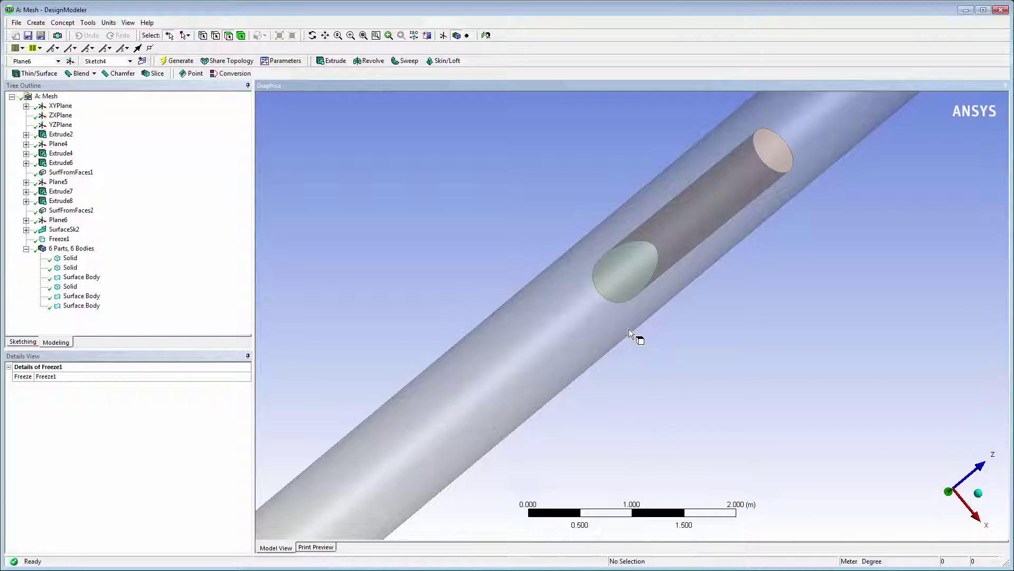
- Spin the DesignModeler pipe model to expose the branch pipe and inner surface body
{"action": "middle_click_drag", "start_coordinate": [629, 328], "coordinate": [550, 251]}
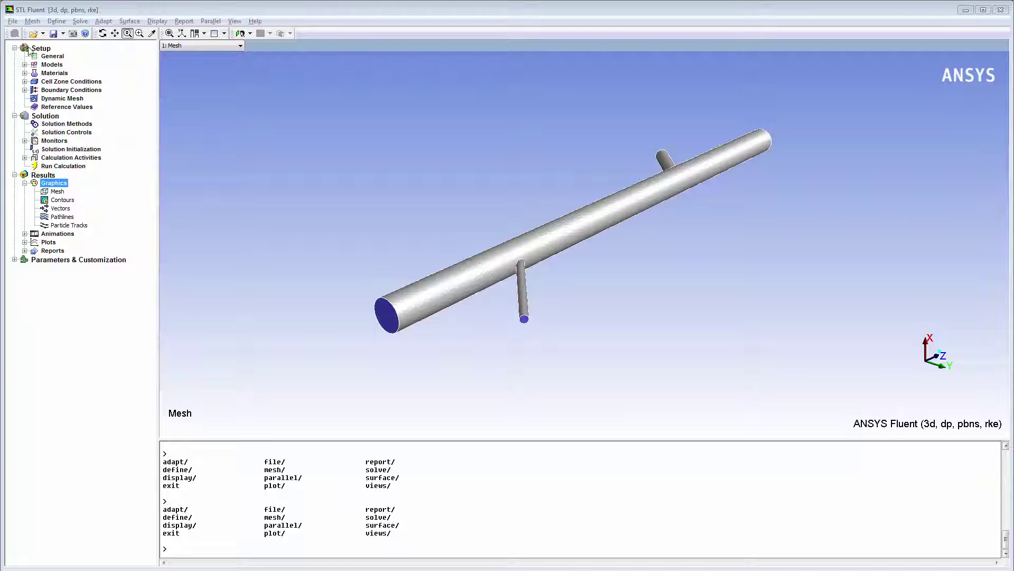
- Write case and data as STL.cas and STL.dat in STL_Case, overwriting the old files
{"action": "left_click", "coordinate": [12, 21]}
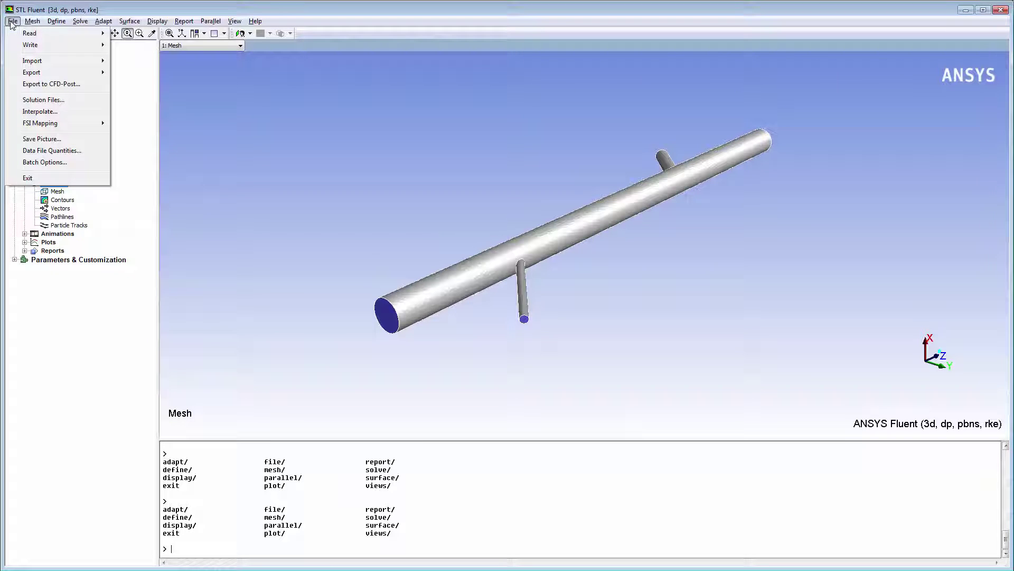
{"action": "mouse_move", "coordinate": [53, 46]}
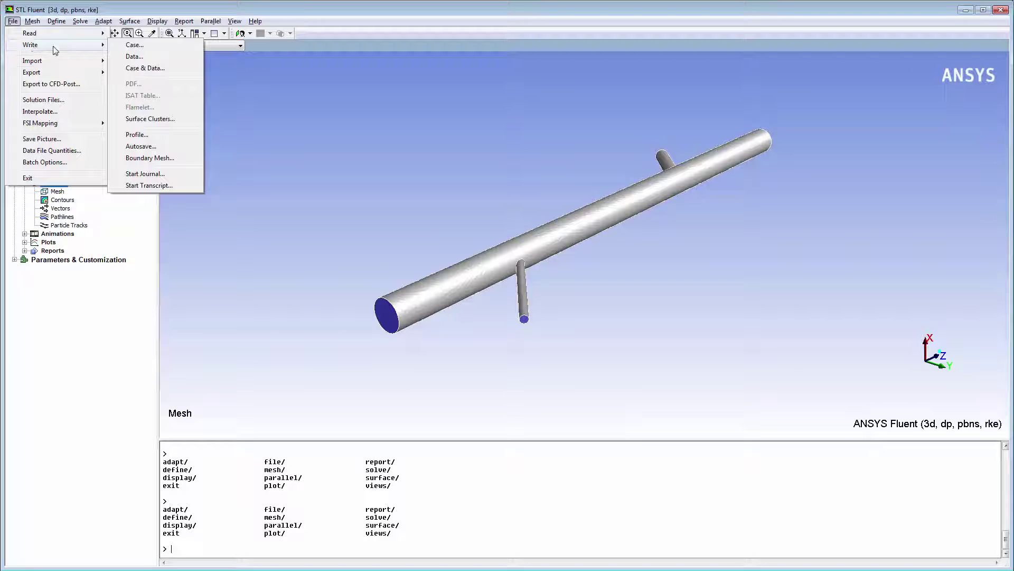
{"action": "left_click", "coordinate": [136, 69]}
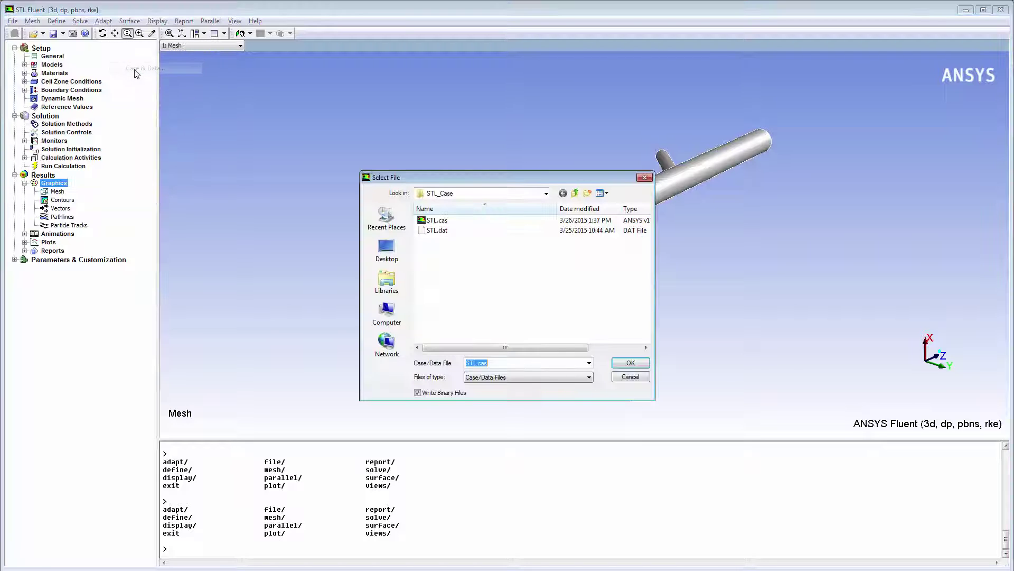
{"action": "left_click", "coordinate": [630, 362]}
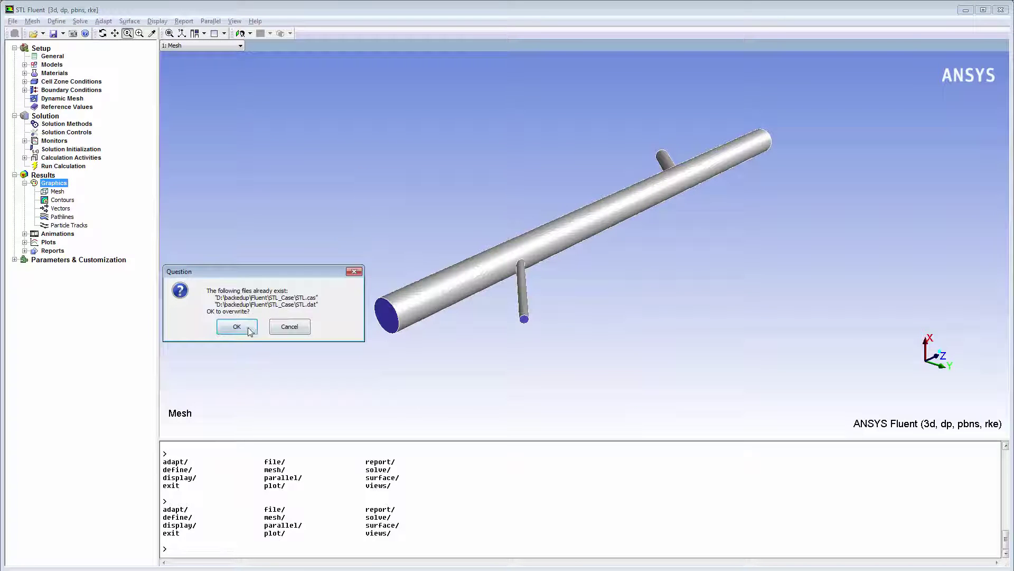
{"action": "left_click", "coordinate": [251, 326]}
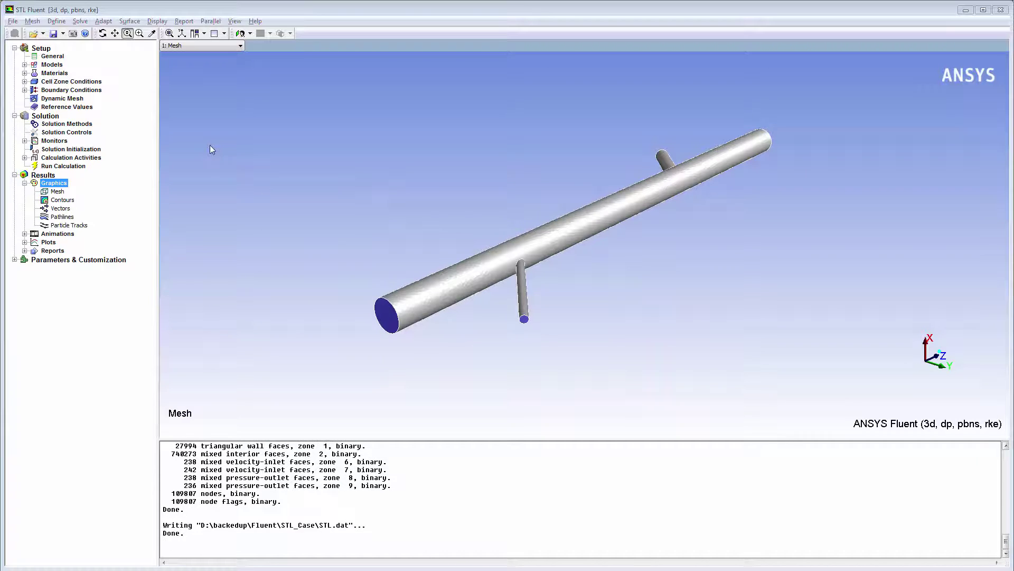
- Read pipemanifold.stl in metres into the Imprint Surface dialog
{"action": "left_click", "coordinate": [130, 21]}
{"action": "left_click", "coordinate": [141, 62]}
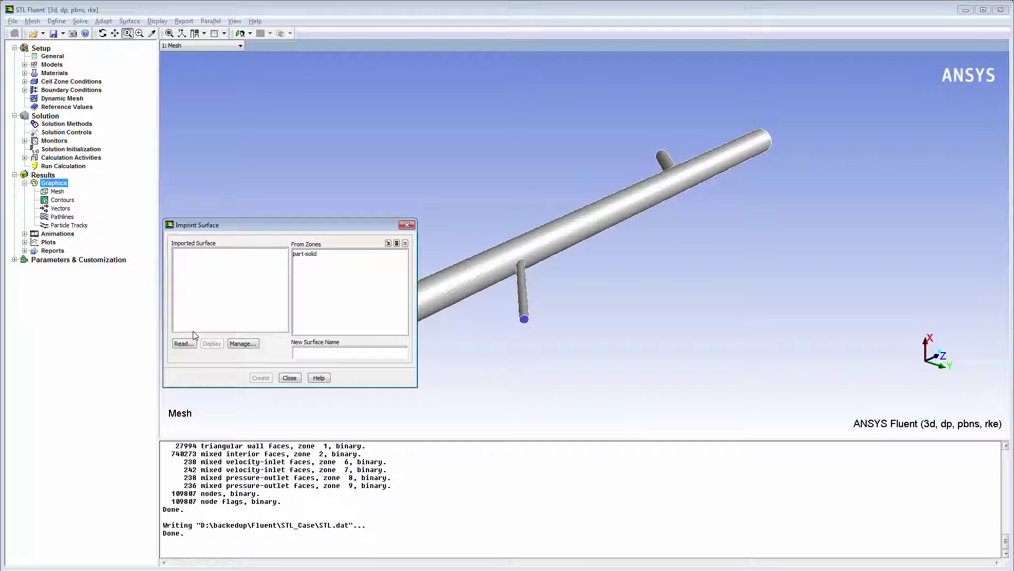
{"action": "left_click", "coordinate": [184, 344]}
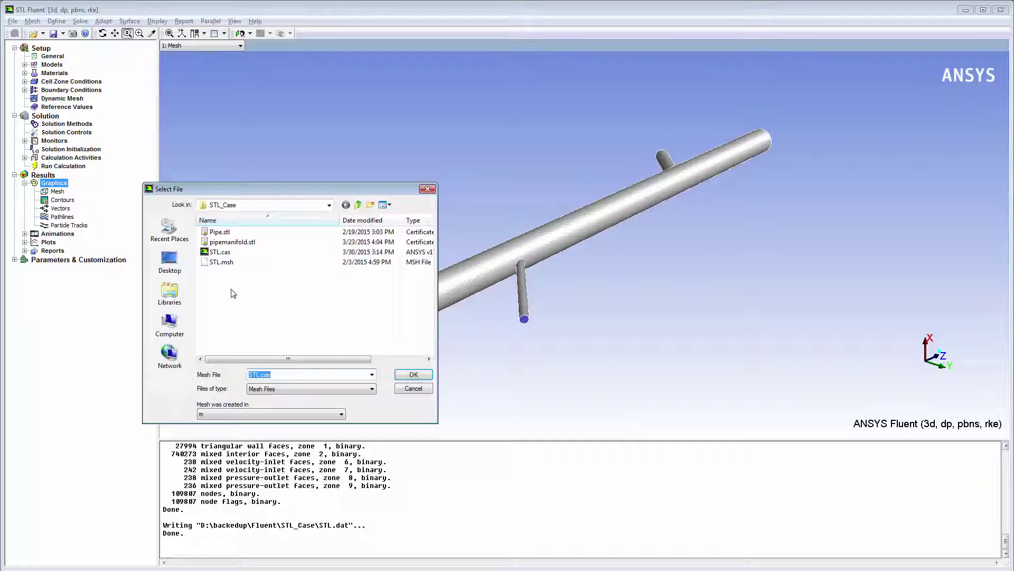
{"action": "left_click", "coordinate": [240, 243]}
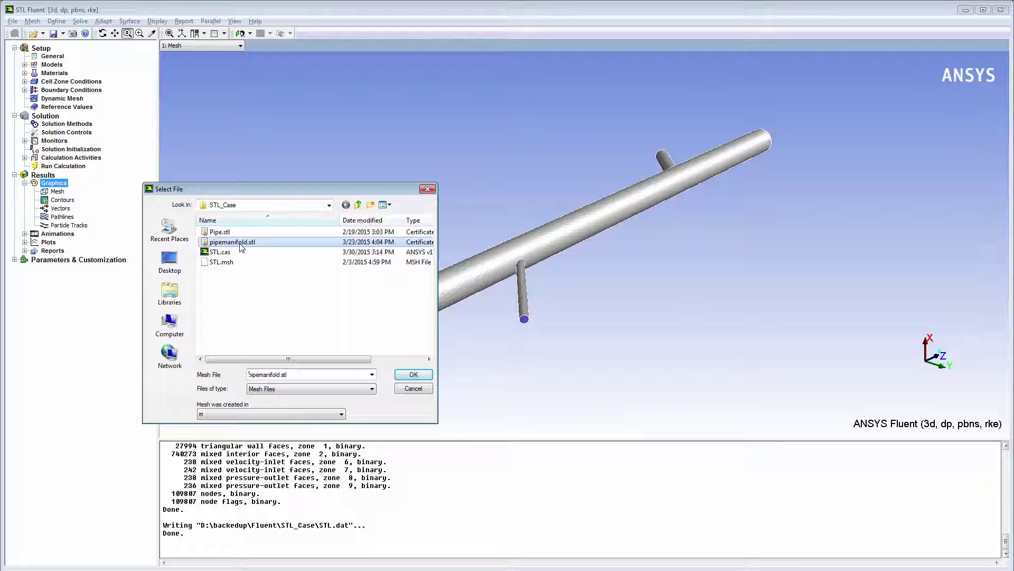
{"action": "left_click", "coordinate": [338, 417]}
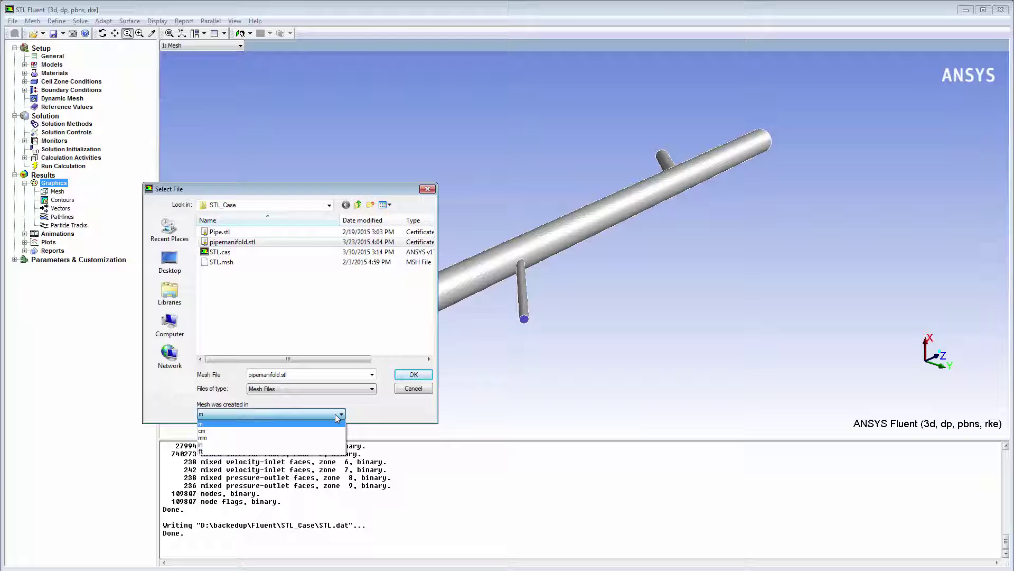
{"action": "left_click", "coordinate": [338, 417]}
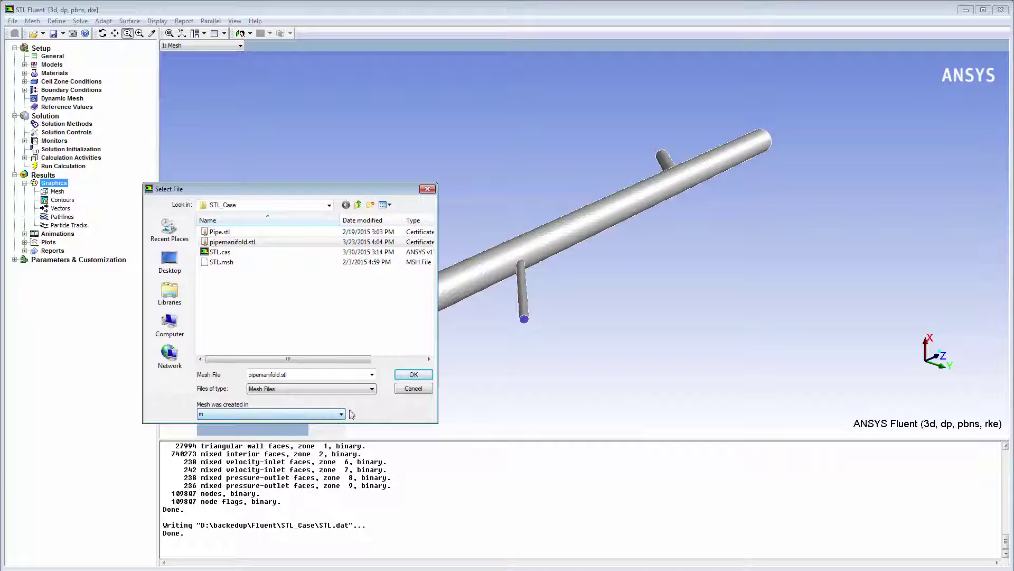
{"action": "left_click", "coordinate": [408, 375]}
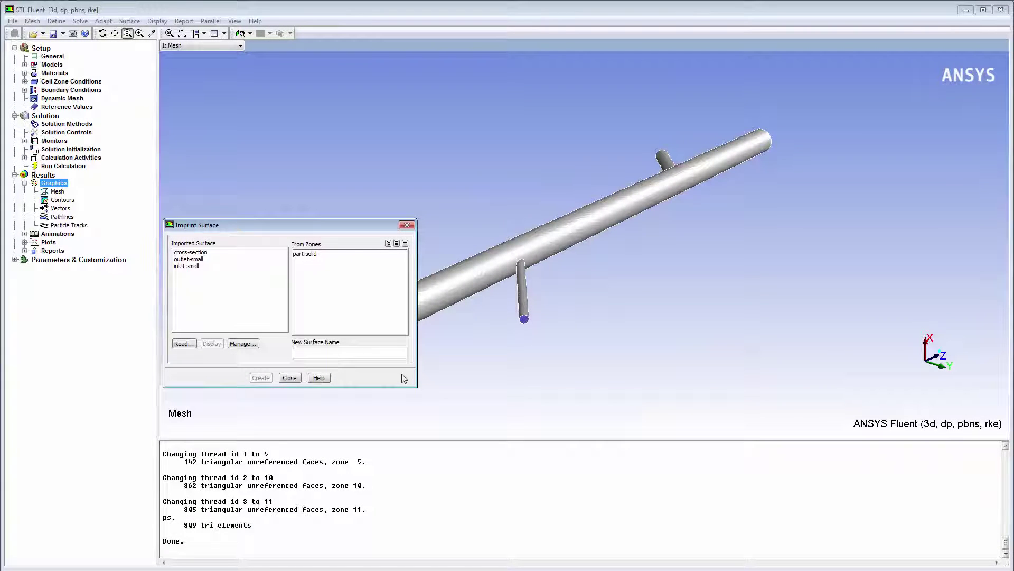
- Display cross-section, outlet-small and inlet-small surface meshes from the Surface Meshes manager
{"action": "left_click", "coordinate": [251, 344]}
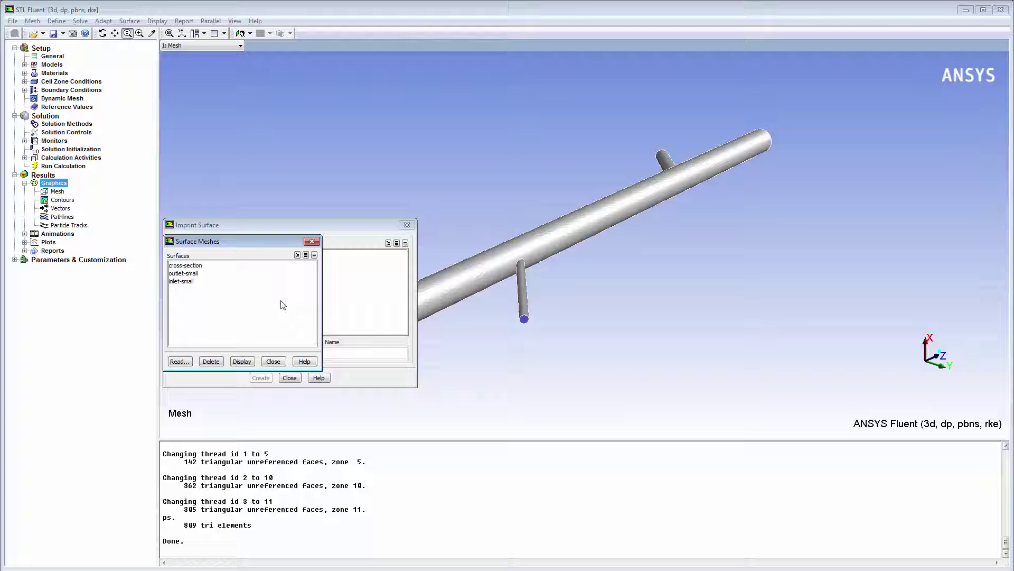
{"action": "left_click", "coordinate": [306, 256]}
{"action": "left_click", "coordinate": [242, 362]}
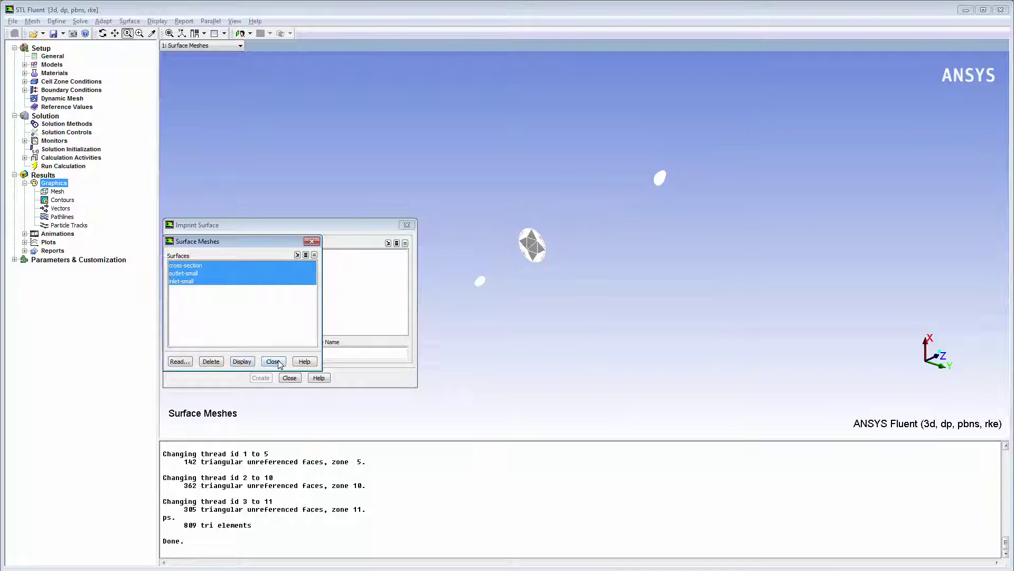
{"action": "left_click", "coordinate": [273, 361]}
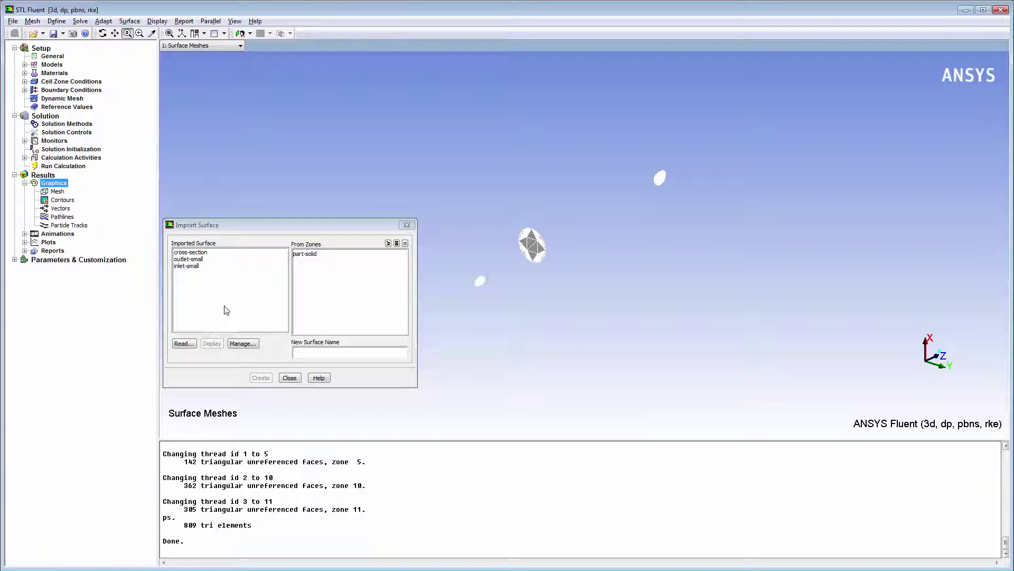
- Imprint the cross-section surface onto part-solid as cross-section-imprint-8
{"action": "left_click", "coordinate": [202, 253]}
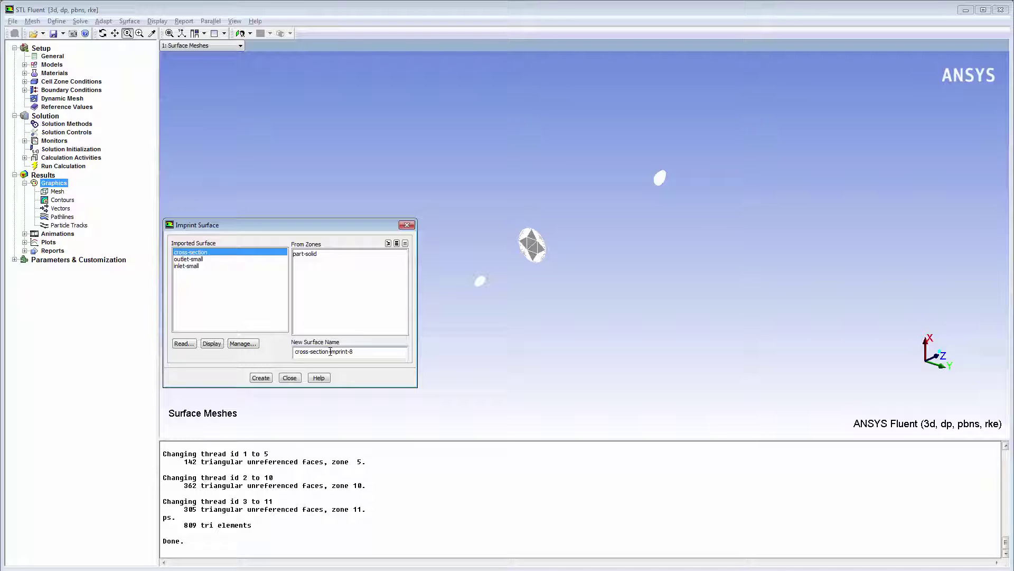
{"action": "left_click_drag", "start_coordinate": [330, 352], "coordinate": [347, 354]}
{"action": "left_click", "coordinate": [262, 378]}
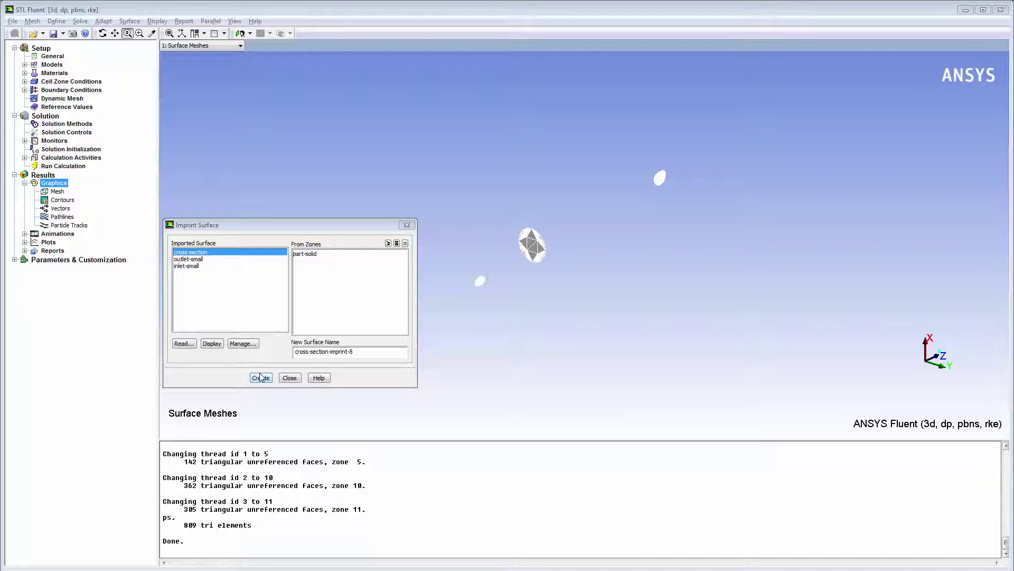
- Pick cross-section-imprint-8 as the surface in the Contours settings
{"action": "left_click", "coordinate": [64, 200]}
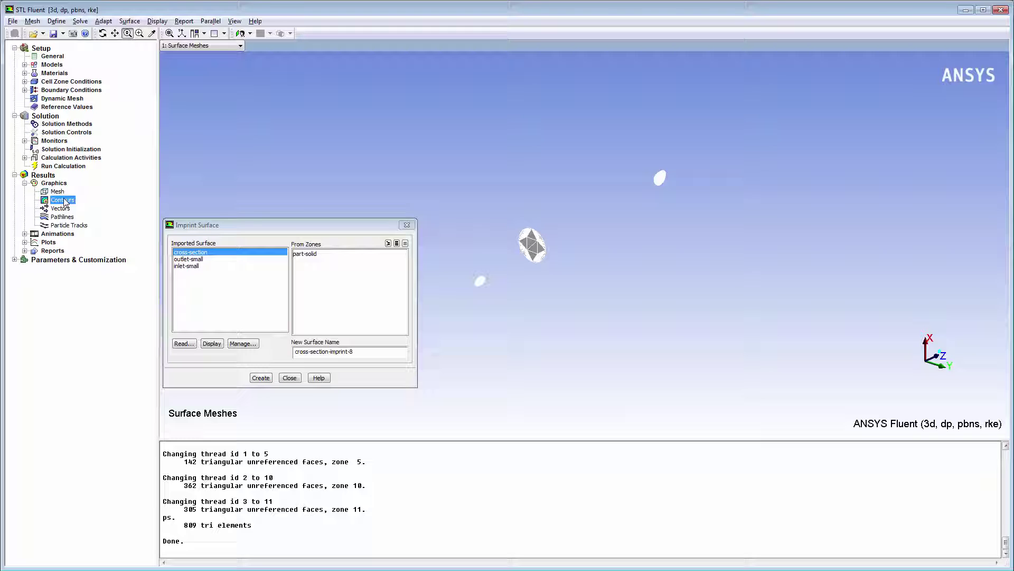
{"action": "double_click", "coordinate": [64, 200]}
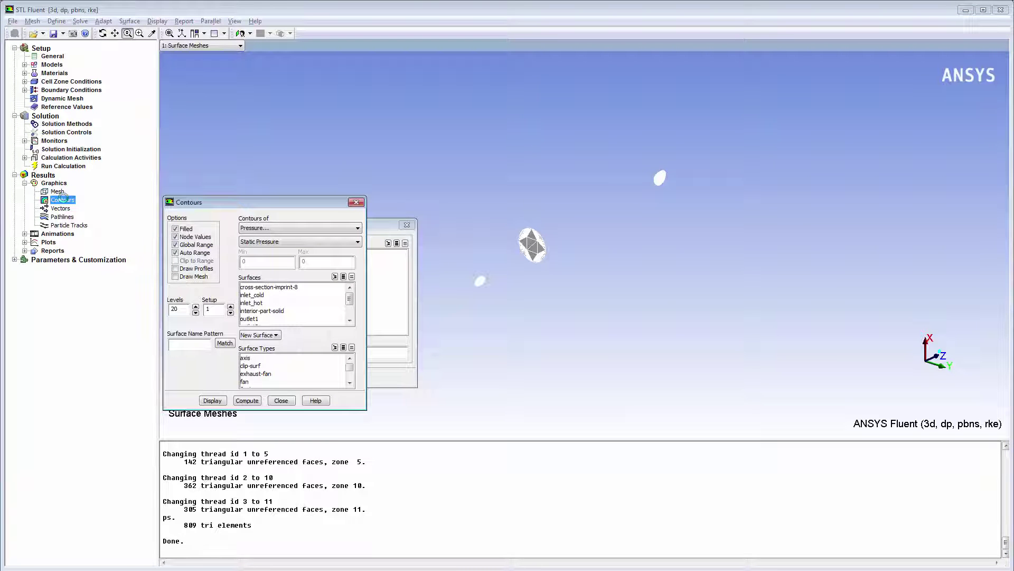
{"action": "left_click", "coordinate": [265, 288]}
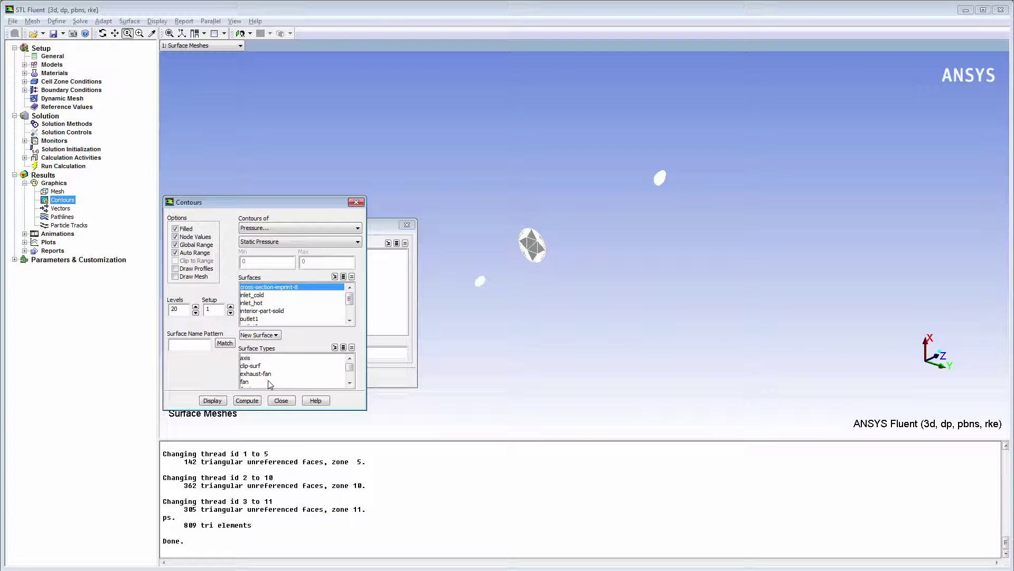
{"action": "left_click", "coordinate": [280, 401]}
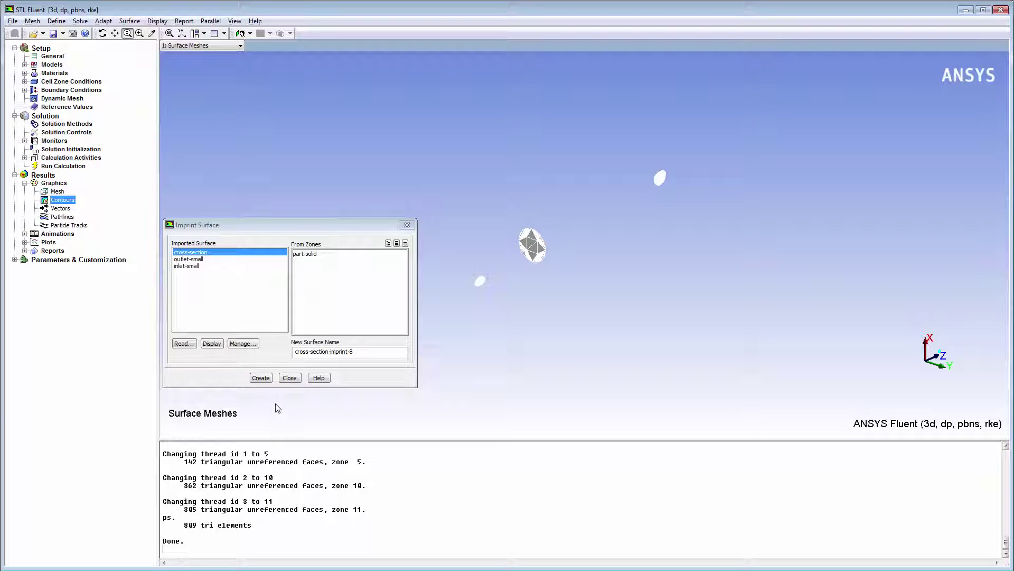
- Imprint outlet-small and inlet-small onto part-solid, then close the Imprint Surface dialog
{"action": "left_click", "coordinate": [189, 259]}
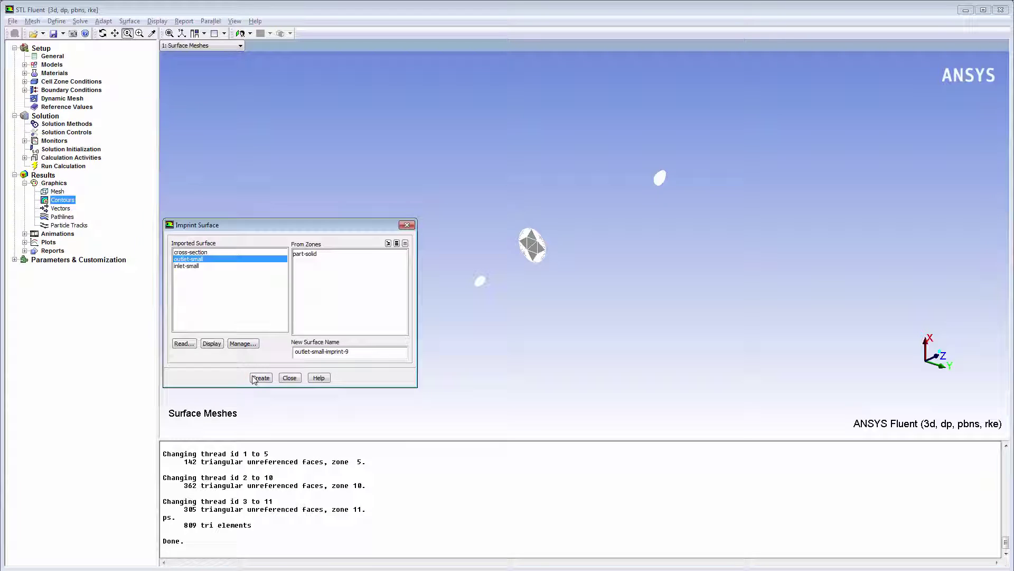
{"action": "left_click", "coordinate": [194, 266]}
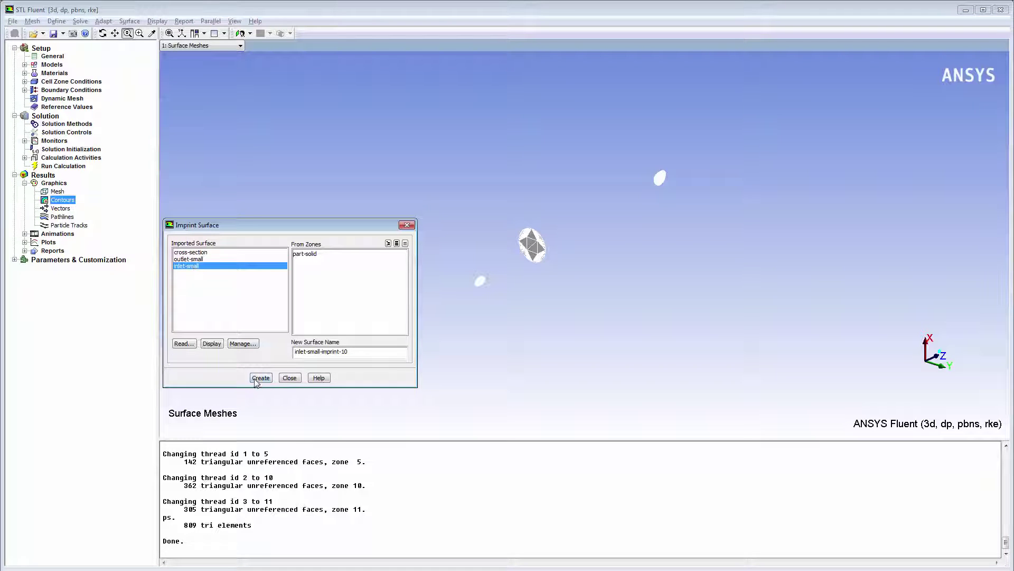
{"action": "left_click", "coordinate": [289, 378]}
- Show static temperature contours with mesh on cross-section-imprint-8 and zoom onto the disc
{"action": "double_click", "coordinate": [63, 200]}
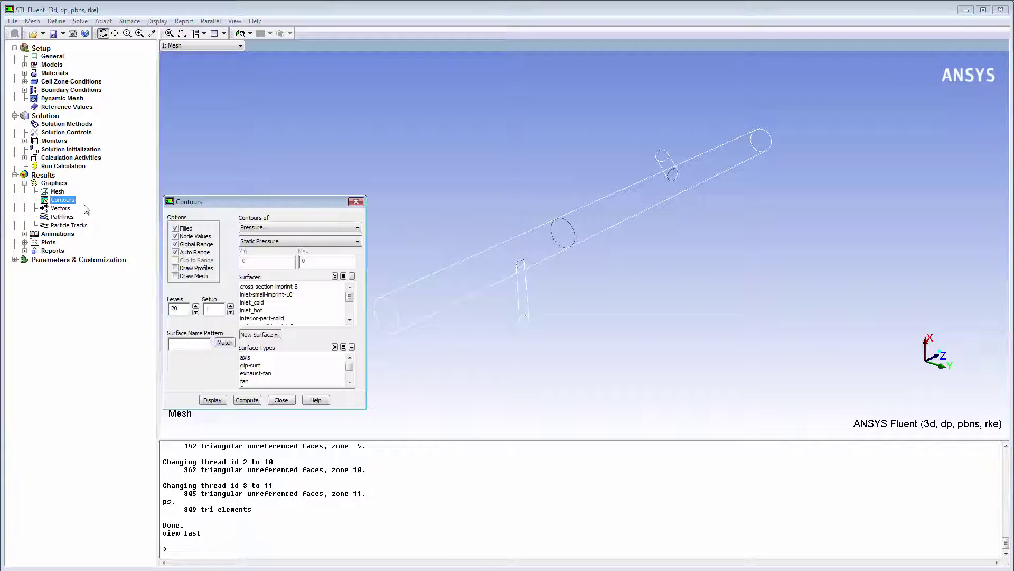
{"action": "left_click", "coordinate": [257, 228]}
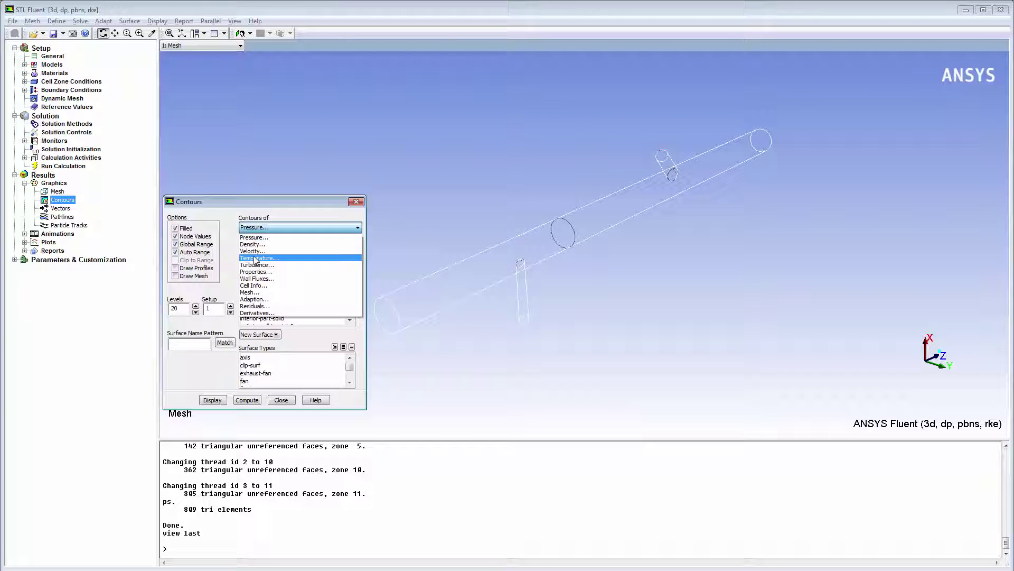
{"action": "left_click", "coordinate": [257, 258]}
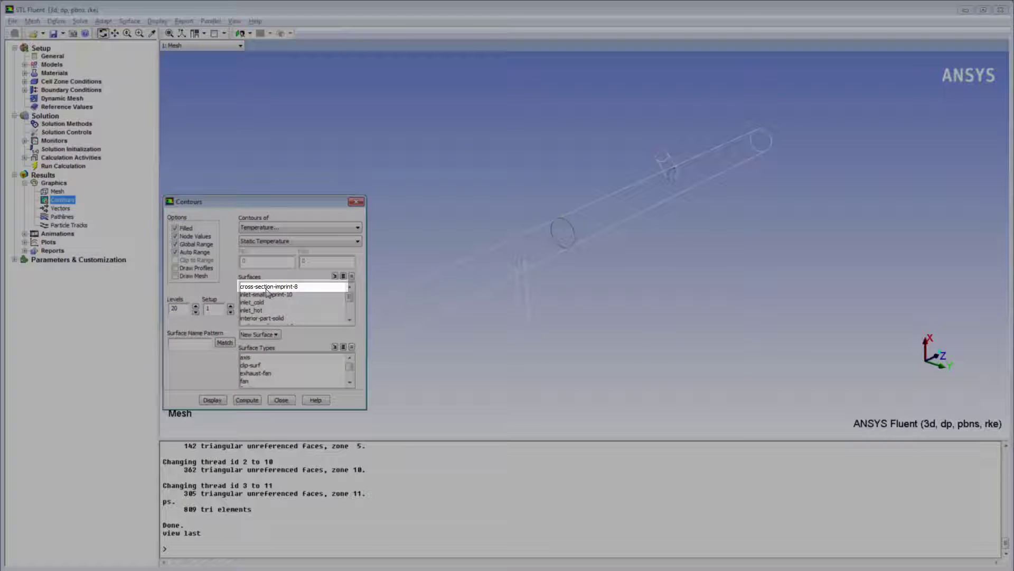
{"action": "left_click", "coordinate": [267, 288]}
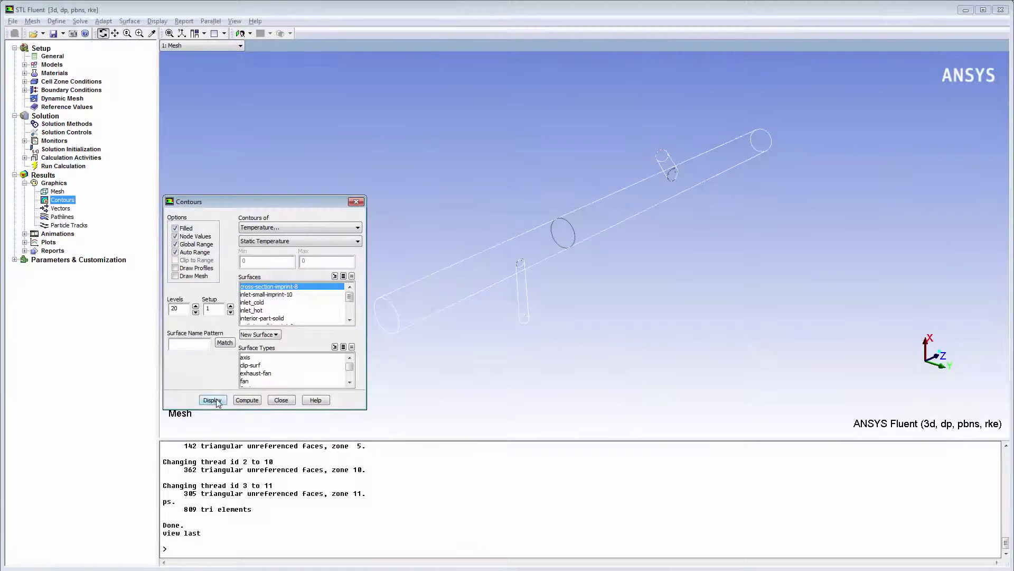
{"action": "left_click", "coordinate": [212, 400]}
{"action": "left_click", "coordinate": [176, 276]}
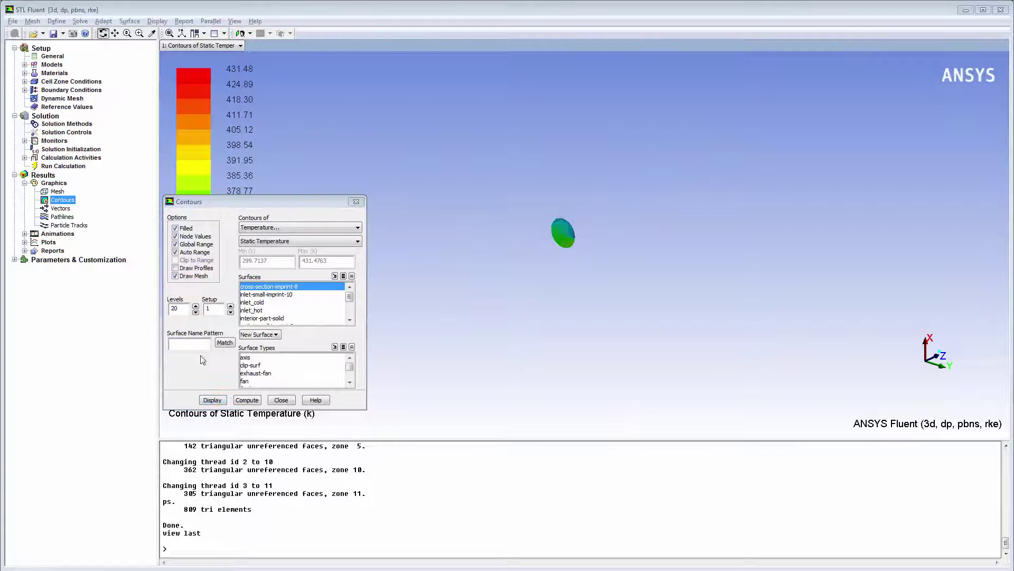
{"action": "left_click", "coordinate": [213, 400]}
{"action": "middle_click_drag", "start_coordinate": [536, 200], "coordinate": [589, 258]}
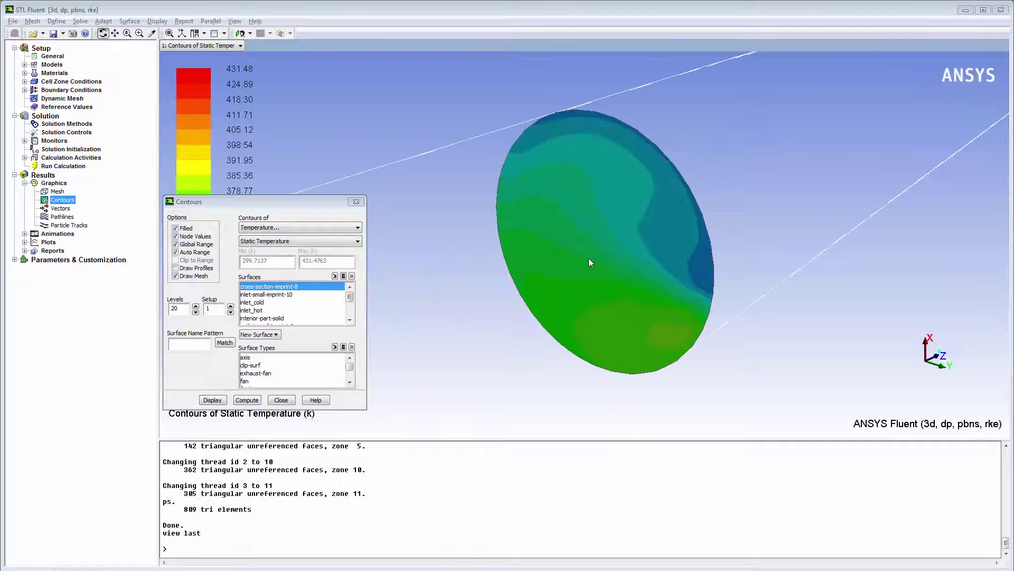
- Switch the temperature contour surface to plane-cross-sect and redisplay it
{"action": "left_click", "coordinate": [352, 276]}
{"action": "left_click", "coordinate": [349, 320]}
{"action": "left_click", "coordinate": [349, 319]}
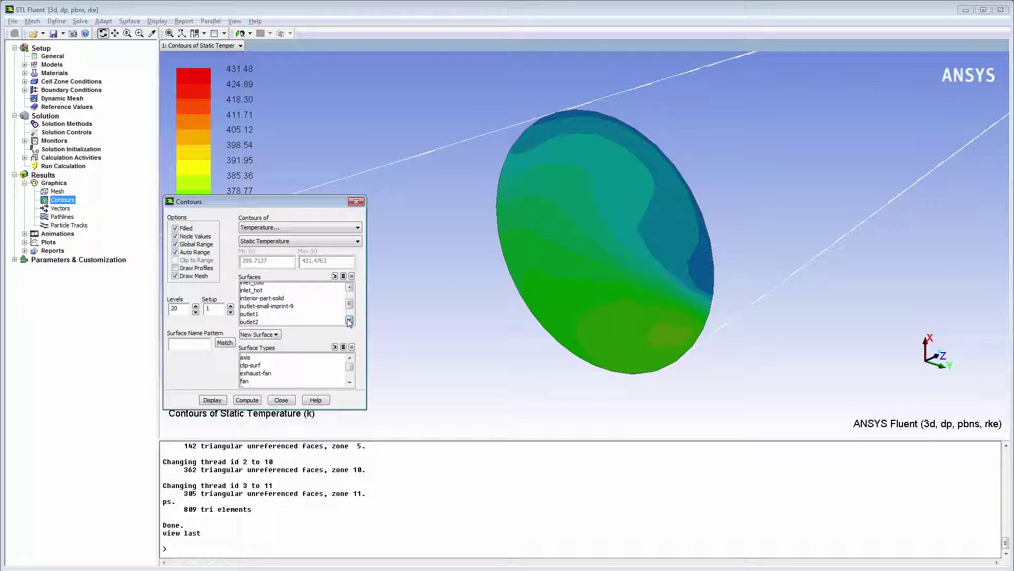
{"action": "left_click", "coordinate": [349, 319]}
{"action": "left_click", "coordinate": [350, 319]}
{"action": "left_click", "coordinate": [349, 320]}
{"action": "left_click", "coordinate": [349, 319]}
{"action": "left_click", "coordinate": [270, 303]}
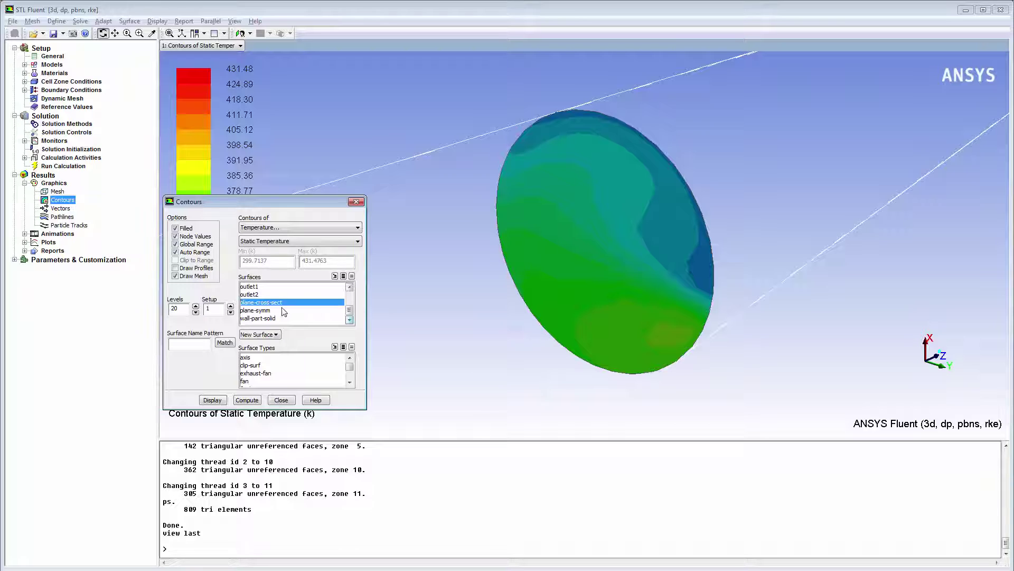
{"action": "left_click", "coordinate": [215, 401]}
- Plot velocity magnitude contours (0–92.84 m/s) on outlet-small-imprint-9 without mesh lines or global range, facing the disc
{"action": "left_click", "coordinate": [322, 228]}
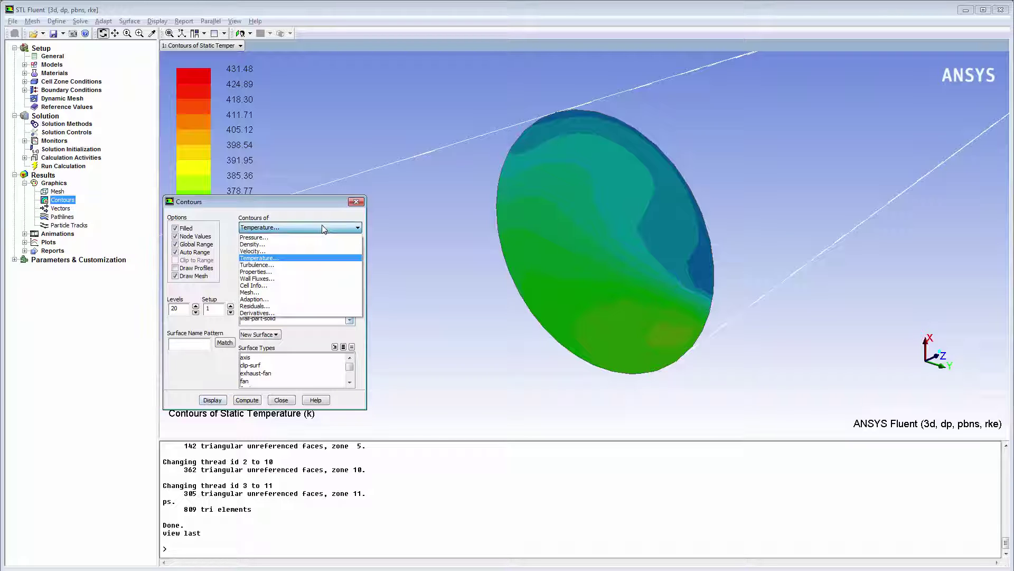
{"action": "left_click", "coordinate": [286, 251]}
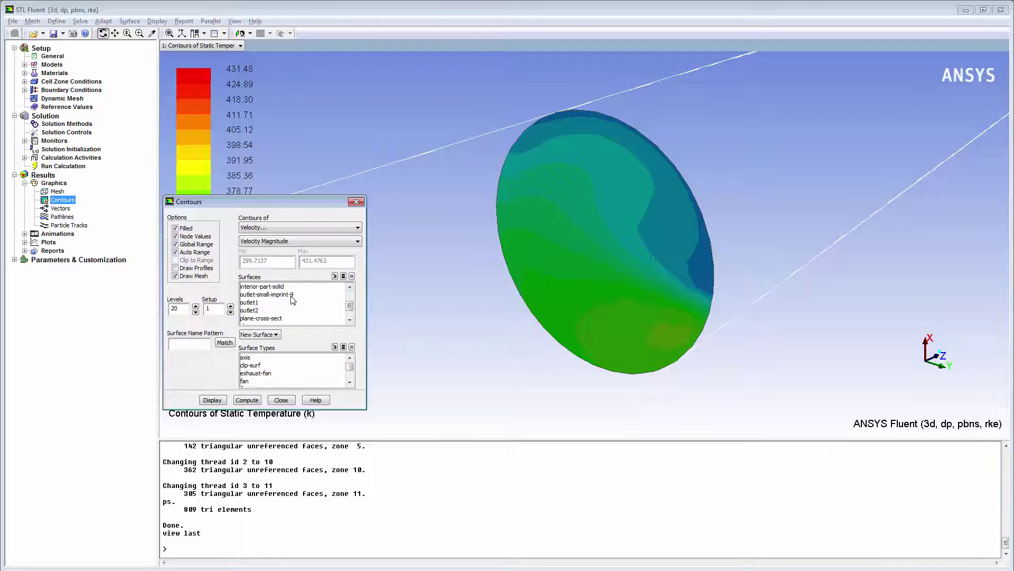
{"action": "left_click", "coordinate": [292, 294]}
{"action": "left_click", "coordinate": [175, 275]}
{"action": "left_click", "coordinate": [174, 244]}
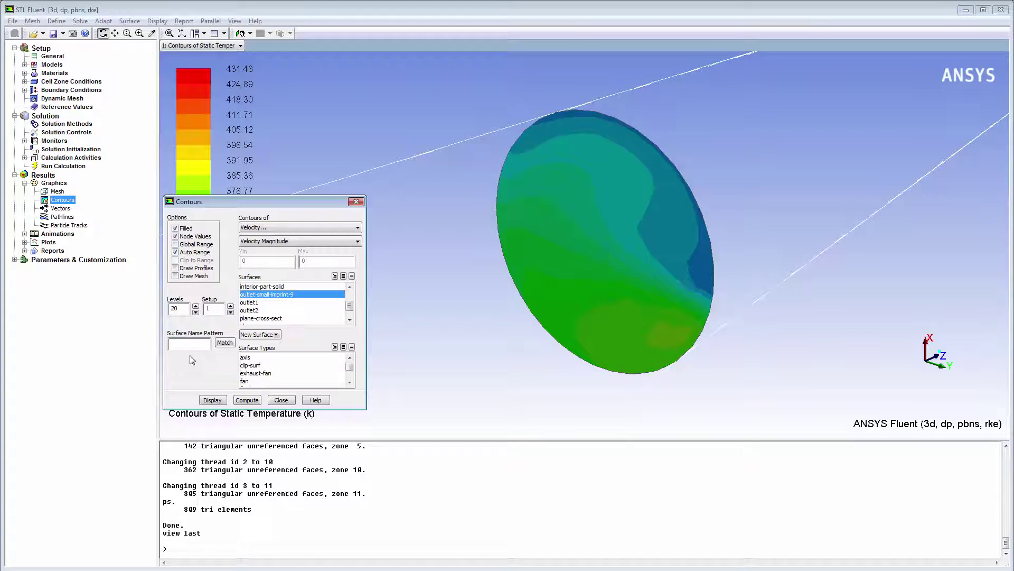
{"action": "left_click", "coordinate": [212, 400]}
{"action": "left_click_drag", "start_coordinate": [427, 184], "coordinate": [358, 153]}
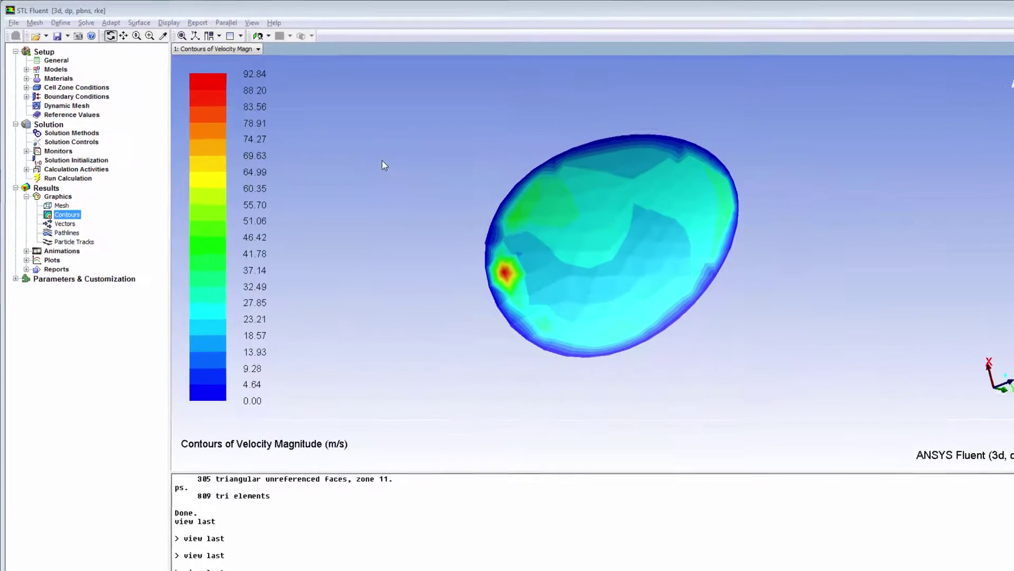
{"action": "key", "text": "Return"}
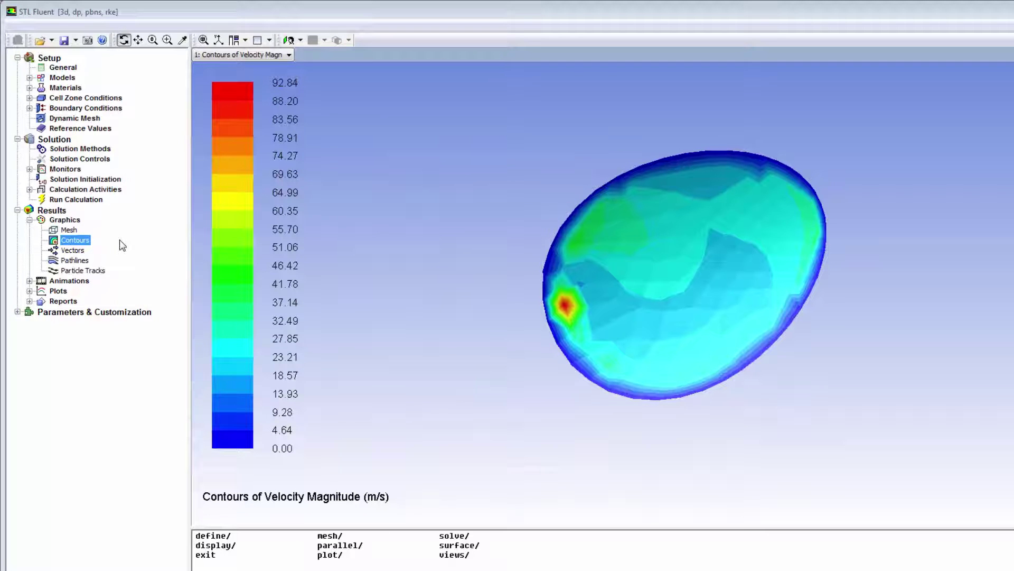
- Compute the mass-weighted average temperature on outlet-small-imprint-9 with a Surface Integrals report
{"action": "left_click", "coordinate": [29, 301]}
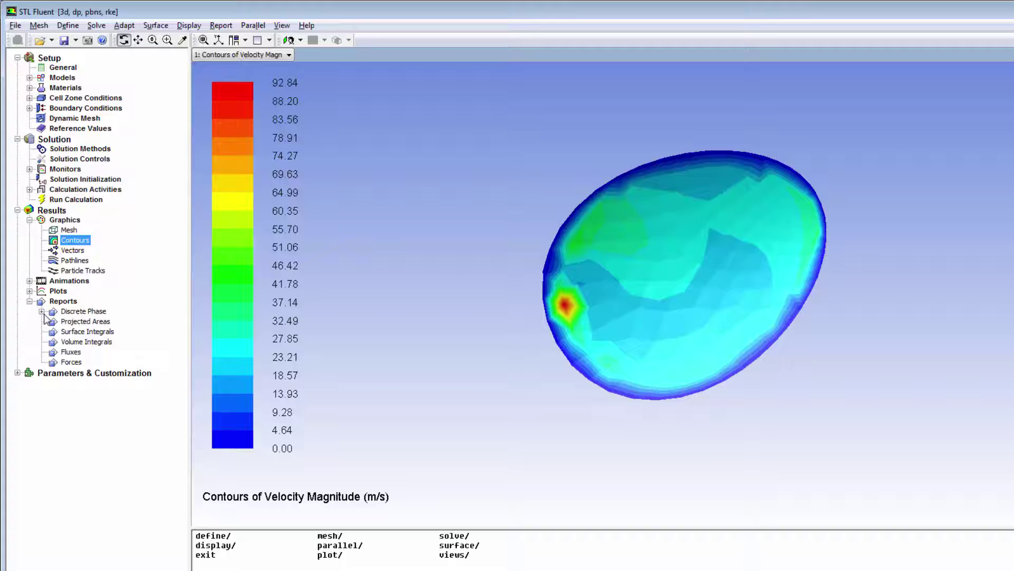
{"action": "left_click", "coordinate": [73, 333]}
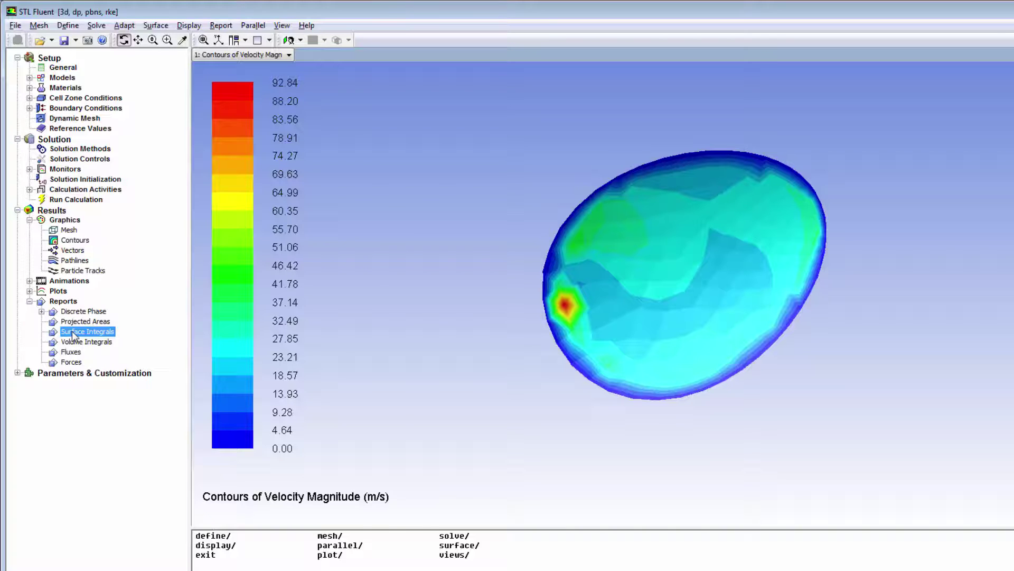
{"action": "double_click", "coordinate": [72, 333]}
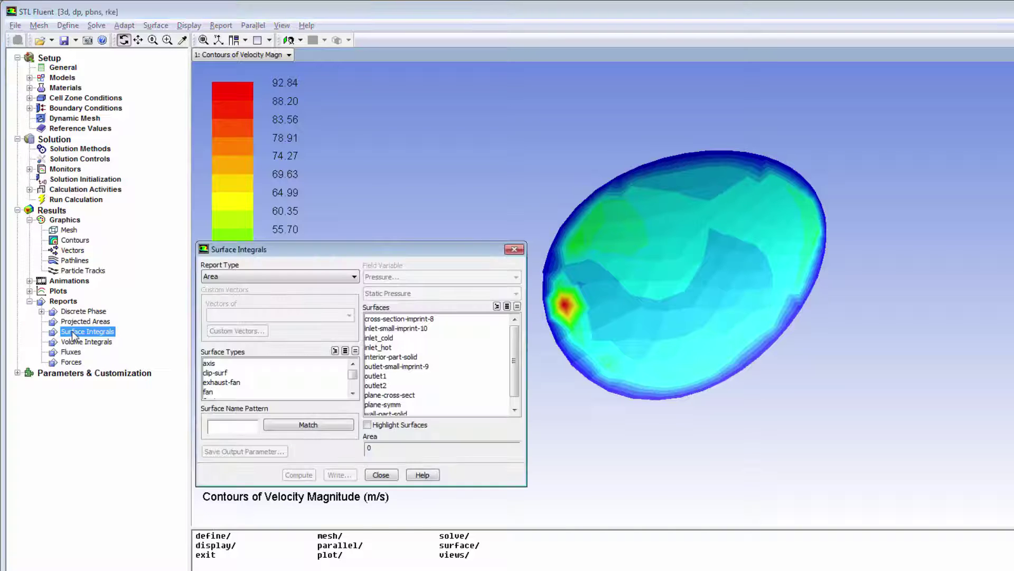
{"action": "left_click", "coordinate": [264, 277]}
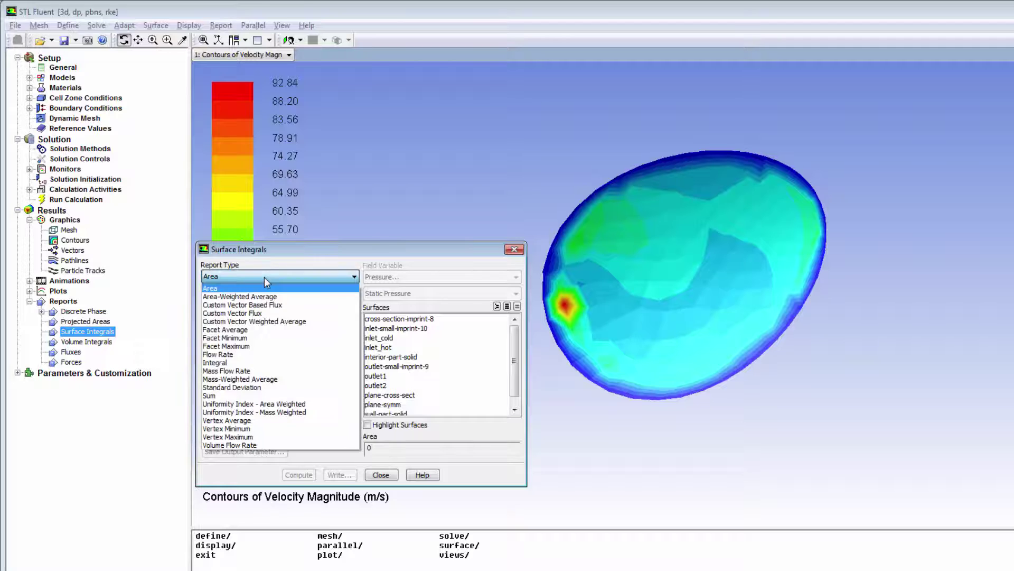
{"action": "left_click", "coordinate": [246, 379]}
{"action": "left_click", "coordinate": [405, 277]}
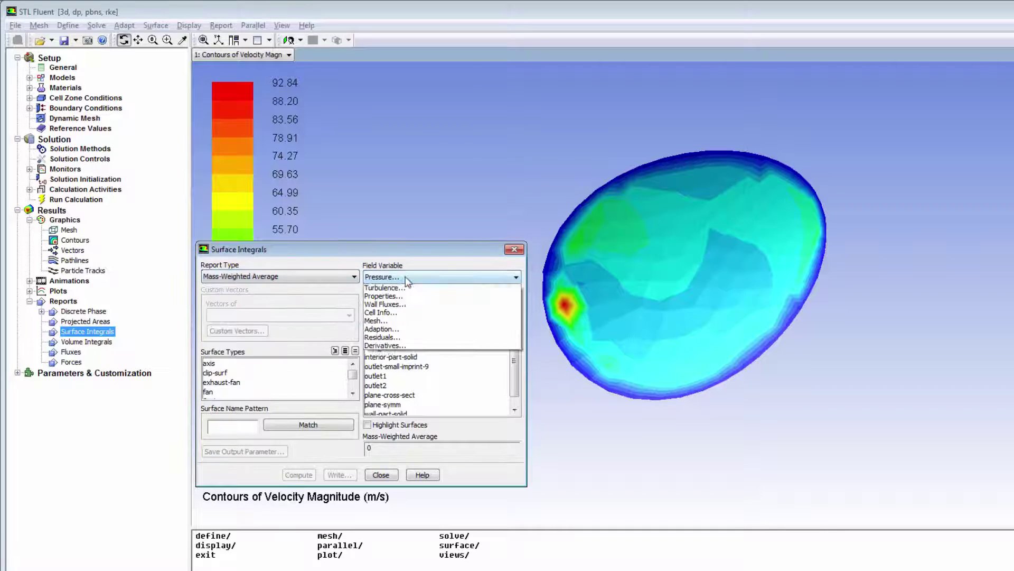
{"action": "left_click", "coordinate": [400, 315]}
{"action": "left_click", "coordinate": [409, 366]}
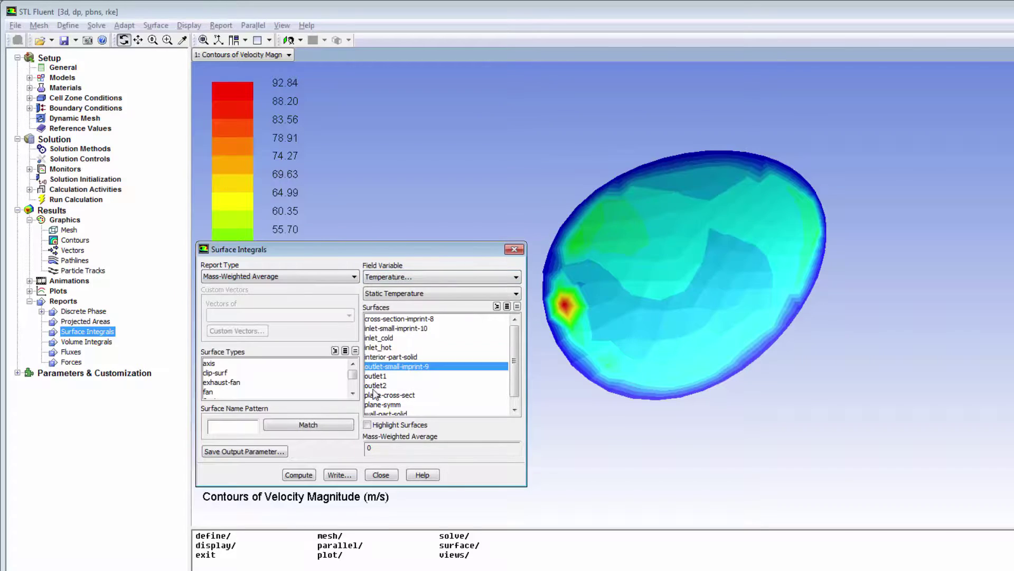
{"action": "left_click", "coordinate": [299, 474]}
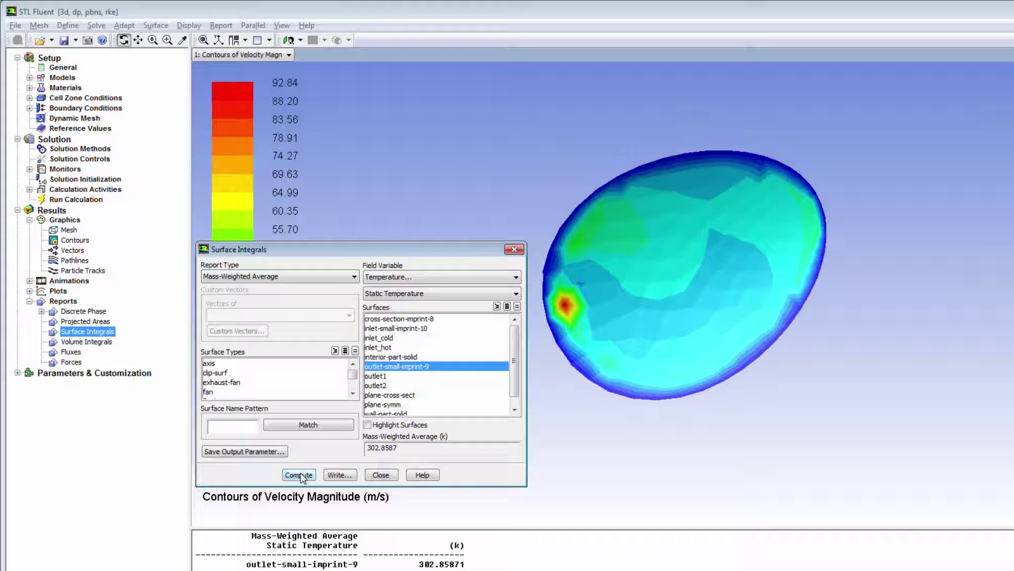
- Report the mass flow rate through inlet-small-imprint-10 (0.32122065 kg/s), then close Surface Integrals
{"action": "left_click", "coordinate": [319, 276]}
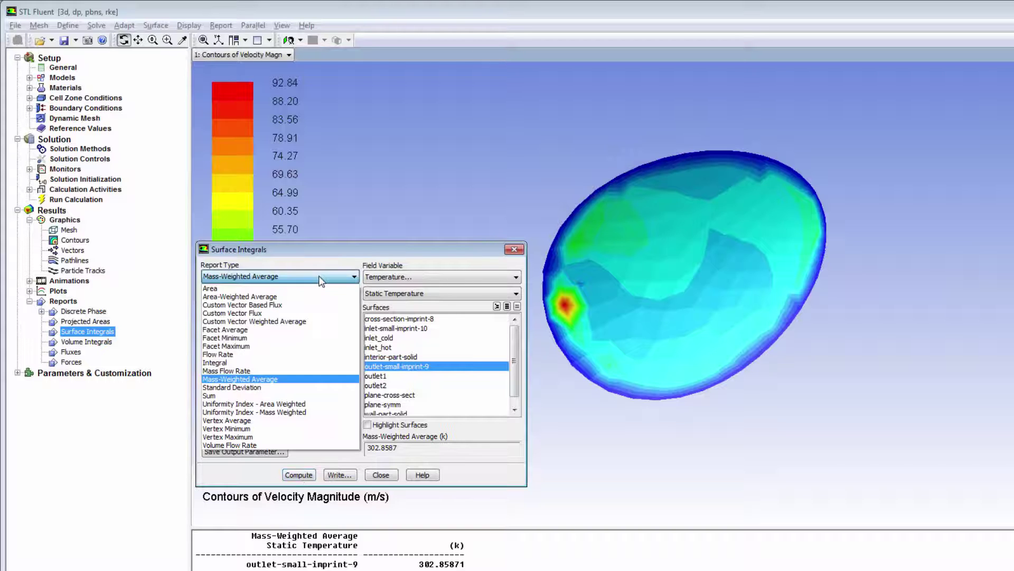
{"action": "left_click", "coordinate": [240, 371]}
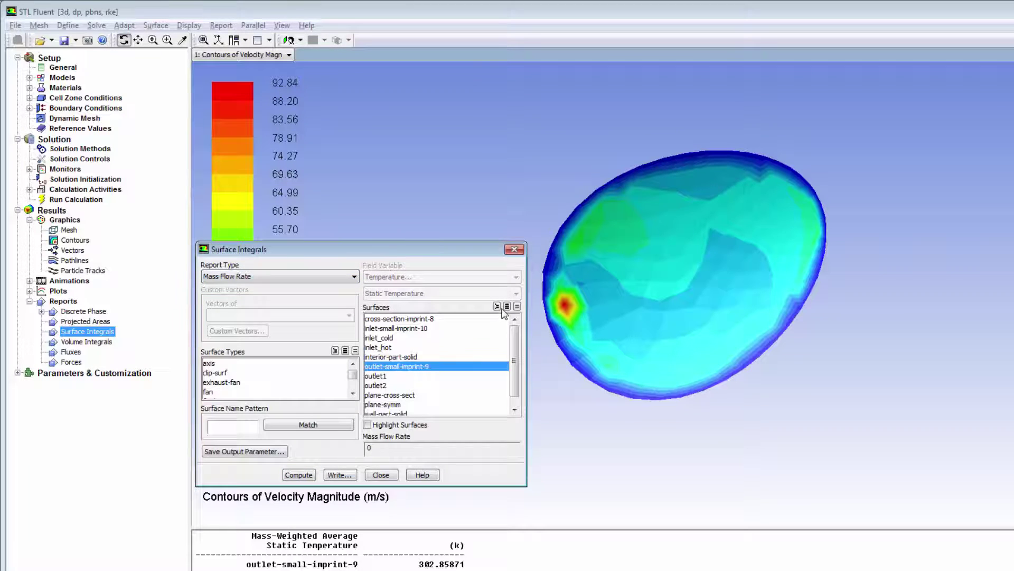
{"action": "left_click", "coordinate": [517, 306]}
{"action": "left_click", "coordinate": [412, 328]}
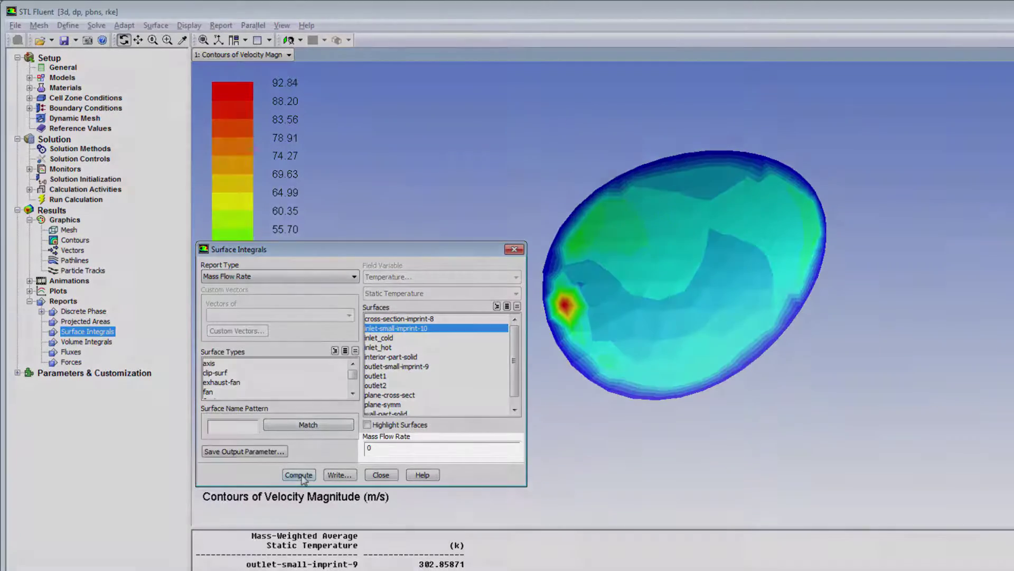
{"action": "left_click", "coordinate": [299, 474]}
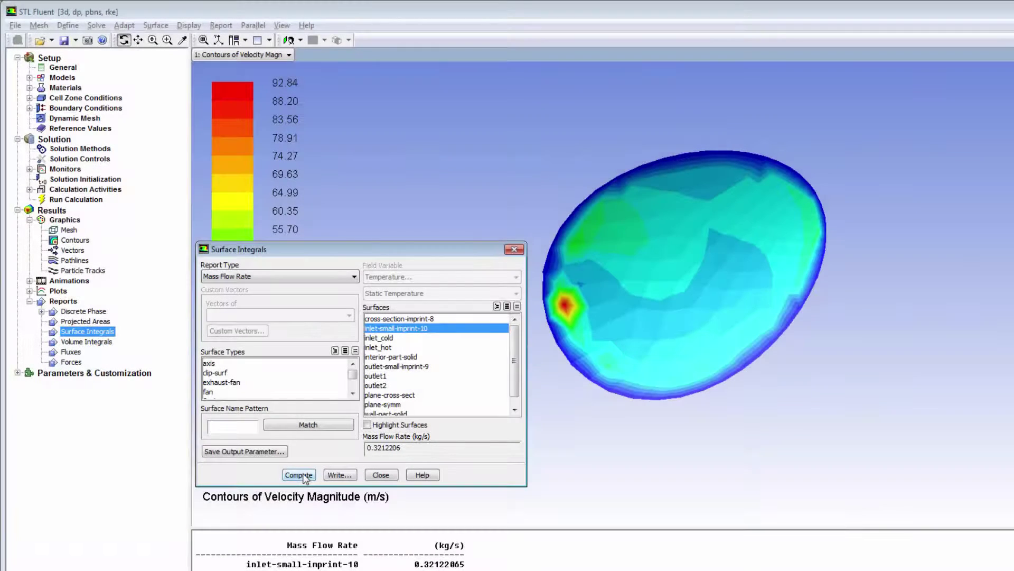
{"action": "left_click", "coordinate": [374, 476]}
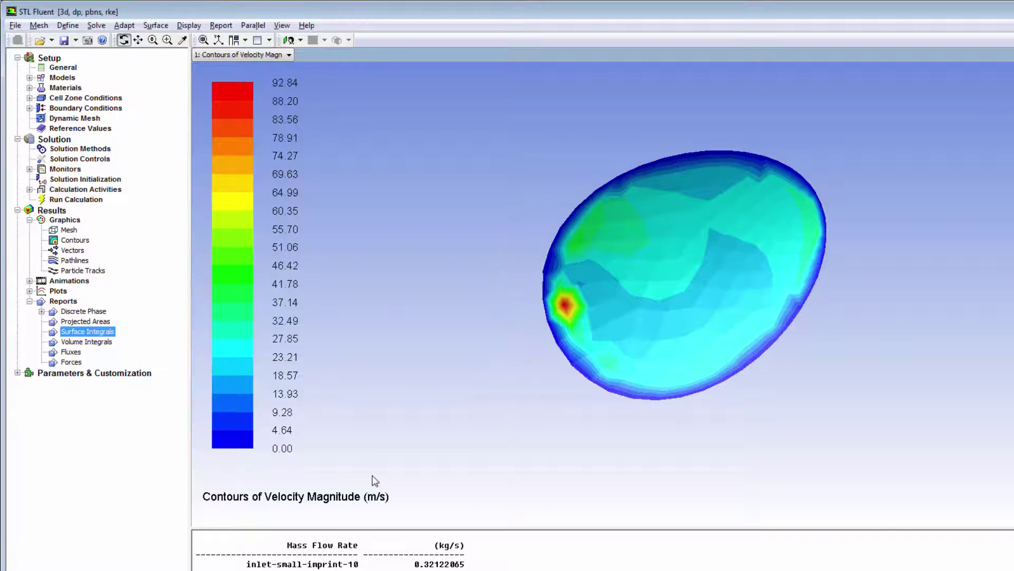